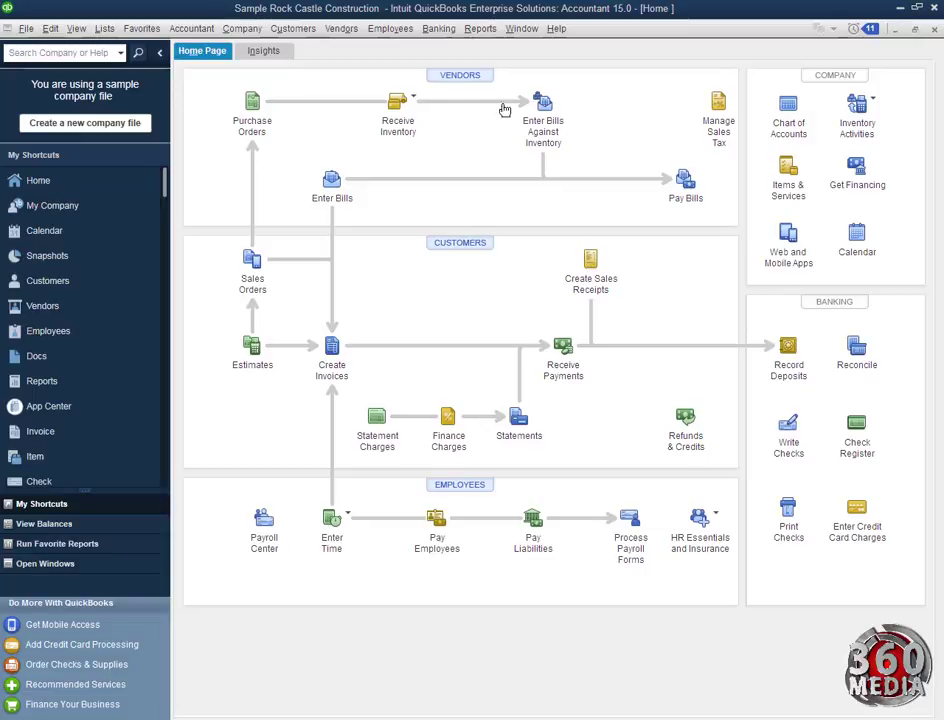
Open the Vendor Center from the VENDORS heading on the Home page
{"action": "left_click", "coordinate": [458, 76]}
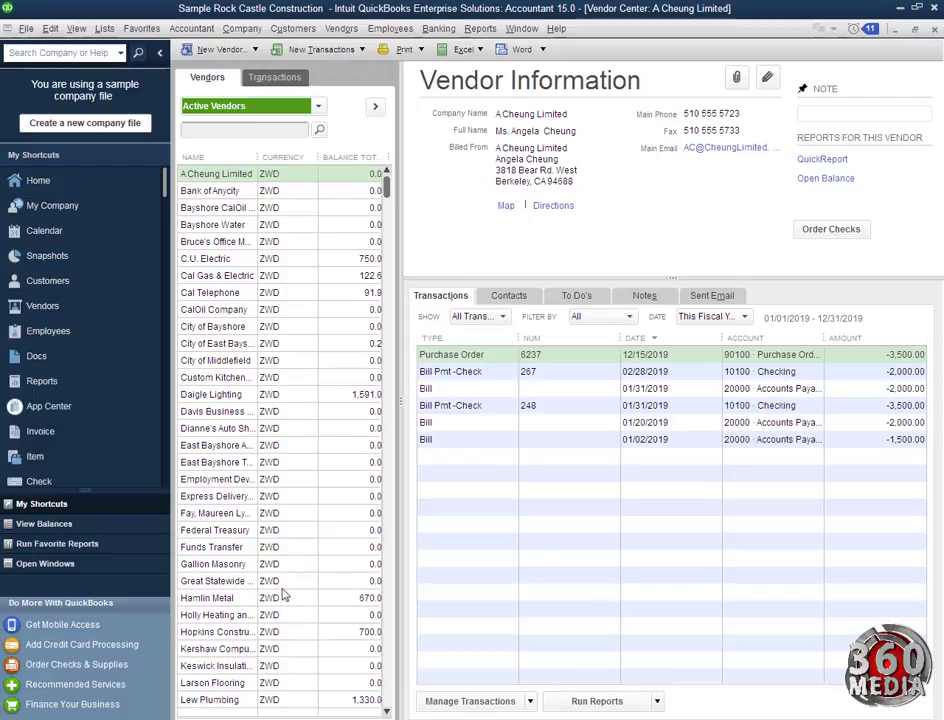
Filter vendors to Open Balances, switch back to All Vendors, and widen the Name column
{"action": "left_click_drag", "start_coordinate": [386, 180], "coordinate": [363, 184]}
{"action": "mouse_move", "coordinate": [388, 186]}
{"action": "left_mouse_down"}
{"action": "mouse_move", "coordinate": [390, 203]}
{"action": "mouse_move", "coordinate": [394, 172]}
{"action": "left_mouse_up"}
{"action": "left_click", "coordinate": [317, 106]}
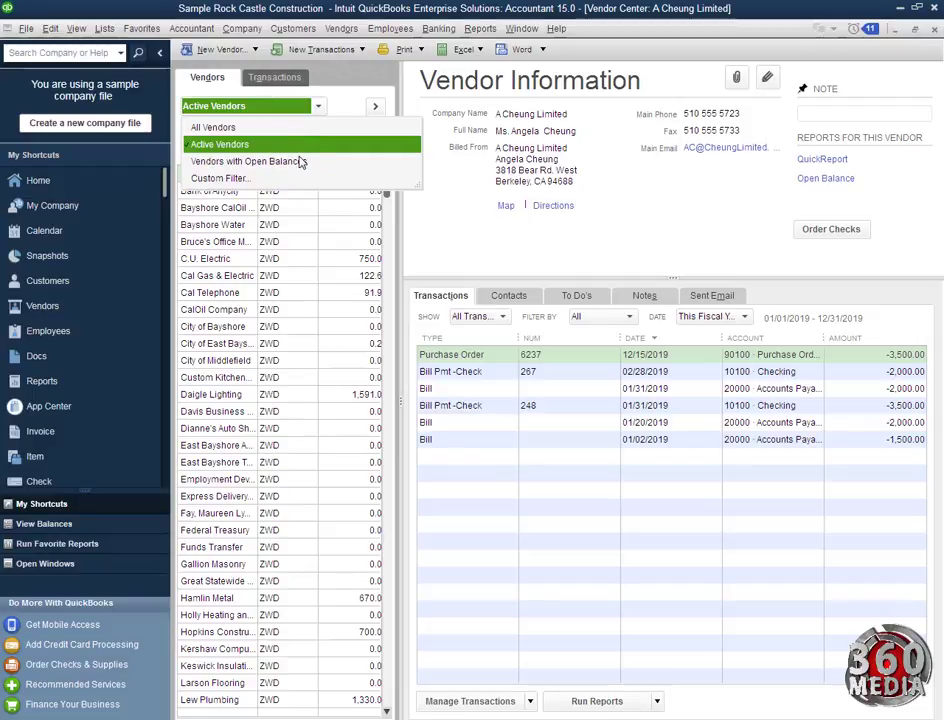
{"action": "left_click", "coordinate": [299, 162]}
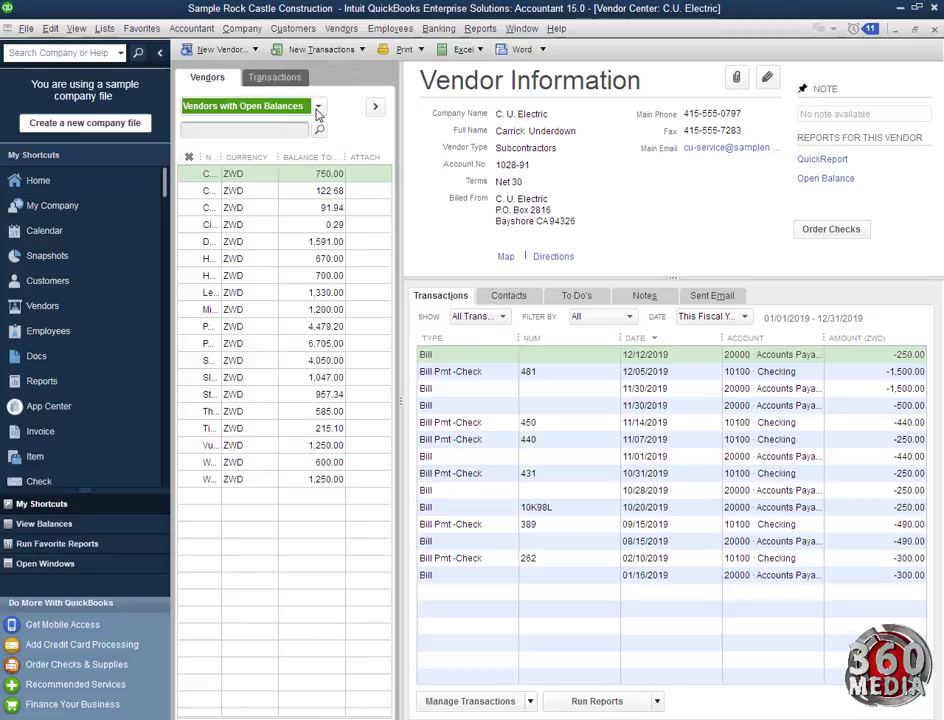
{"action": "left_click", "coordinate": [316, 108]}
{"action": "left_click", "coordinate": [299, 128]}
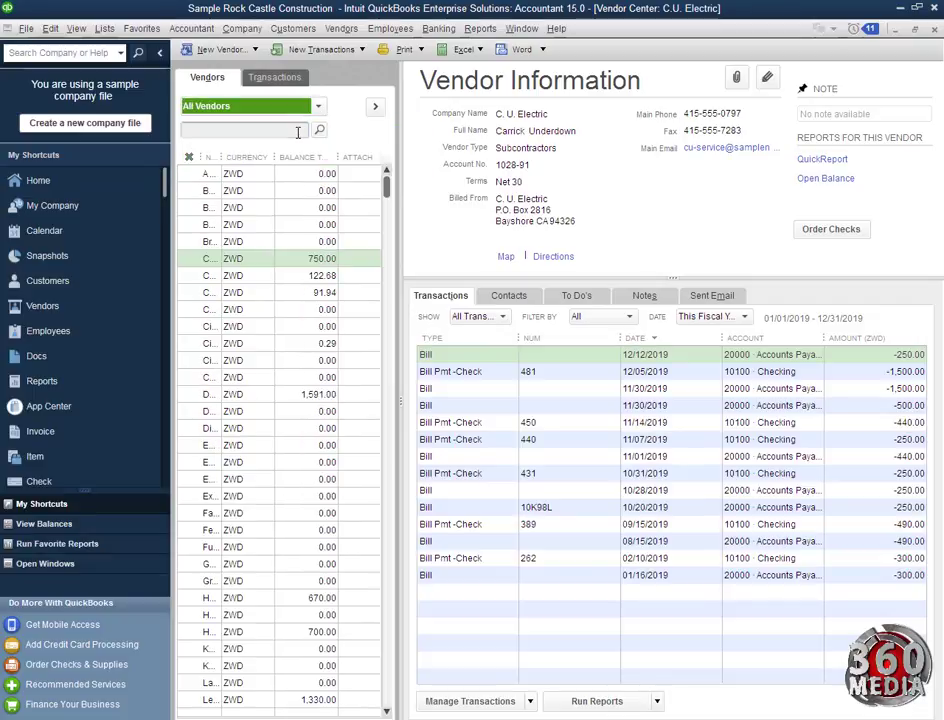
{"action": "left_click", "coordinate": [297, 132]}
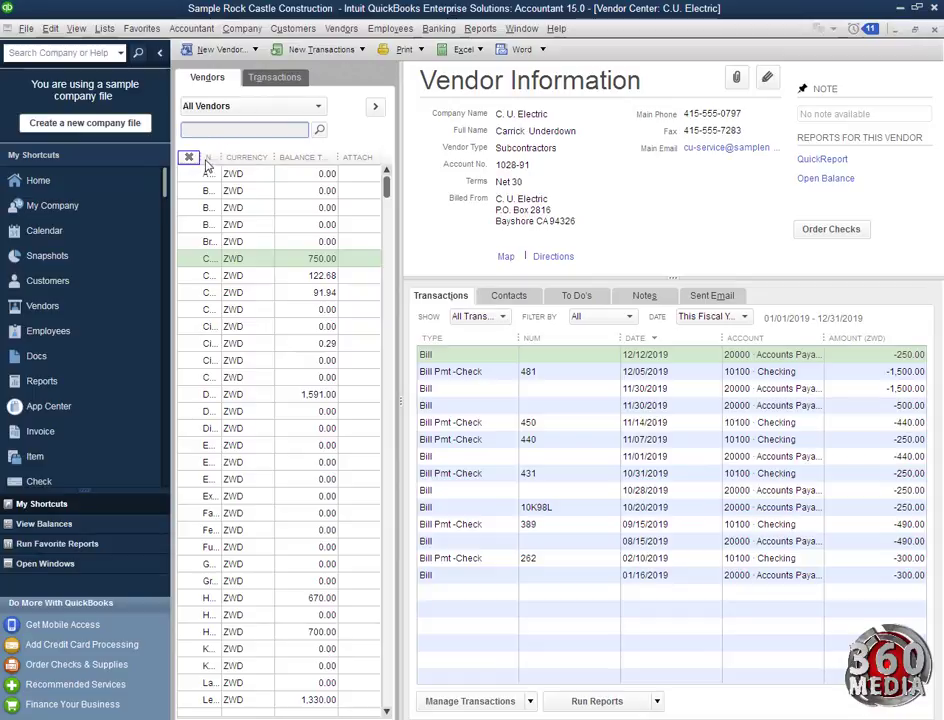
{"action": "left_click_drag", "start_coordinate": [210, 157], "coordinate": [243, 157]}
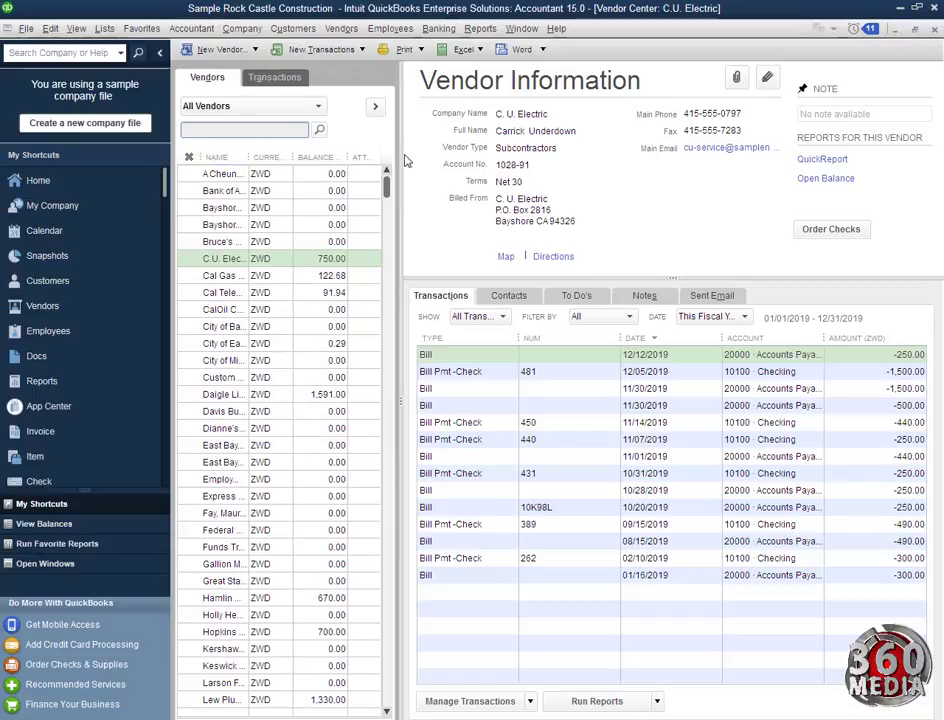
{"action": "left_click", "coordinate": [218, 49]}
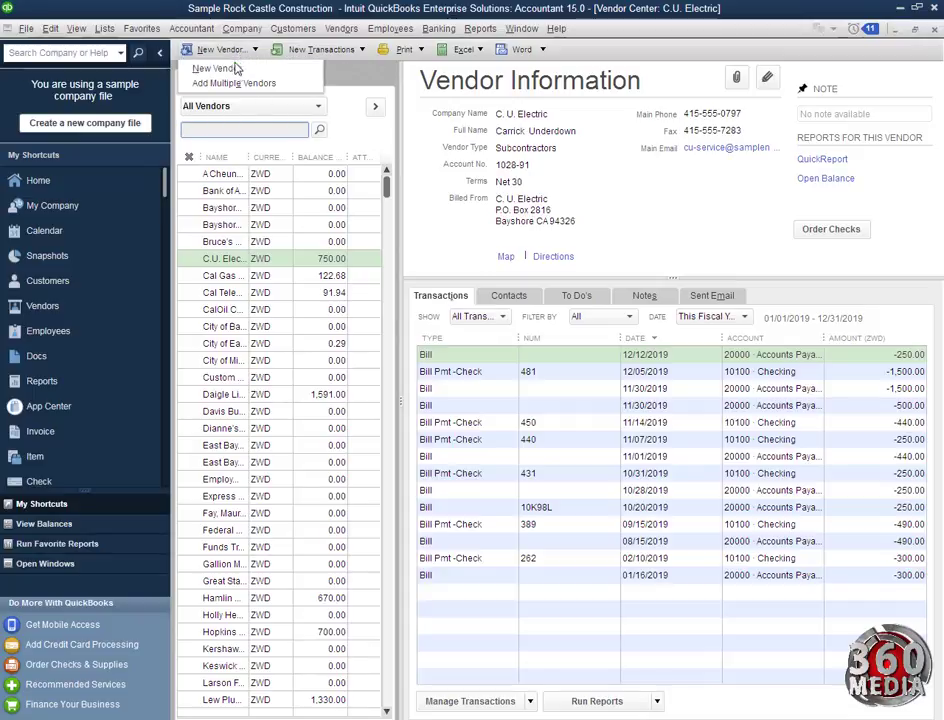
Create a new vendor 'Stationary supermarket', copy it into Company Name, and enter the main phone
{"action": "left_click", "coordinate": [236, 71]}
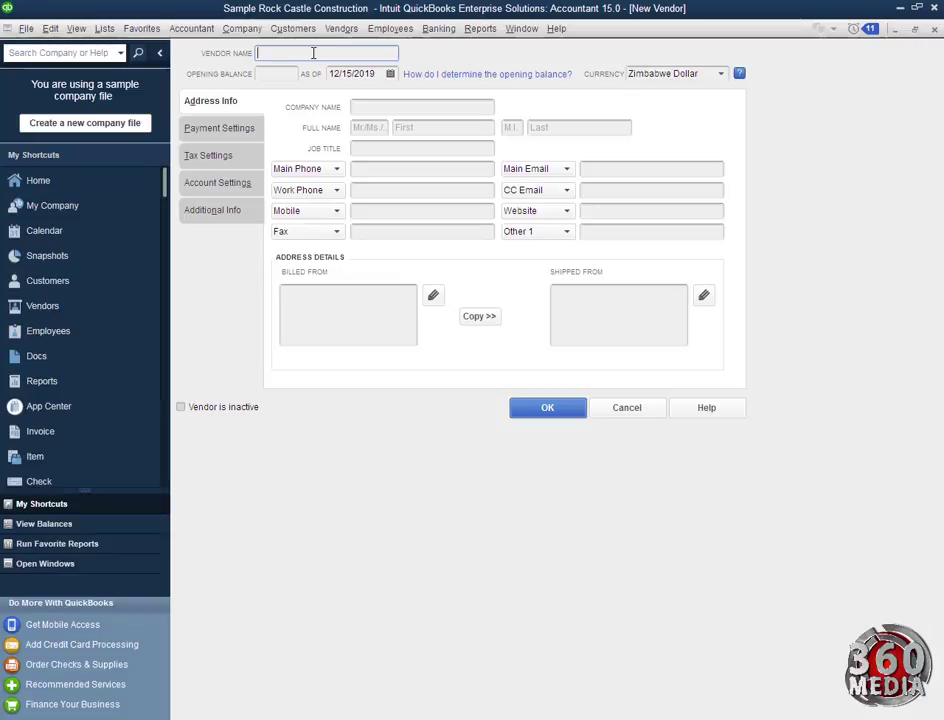
{"action": "type", "text": "Stationary supermarket"}
{"action": "left_click_drag", "start_coordinate": [362, 52], "coordinate": [244, 51]}
{"action": "key", "text": "ctrl+c"}
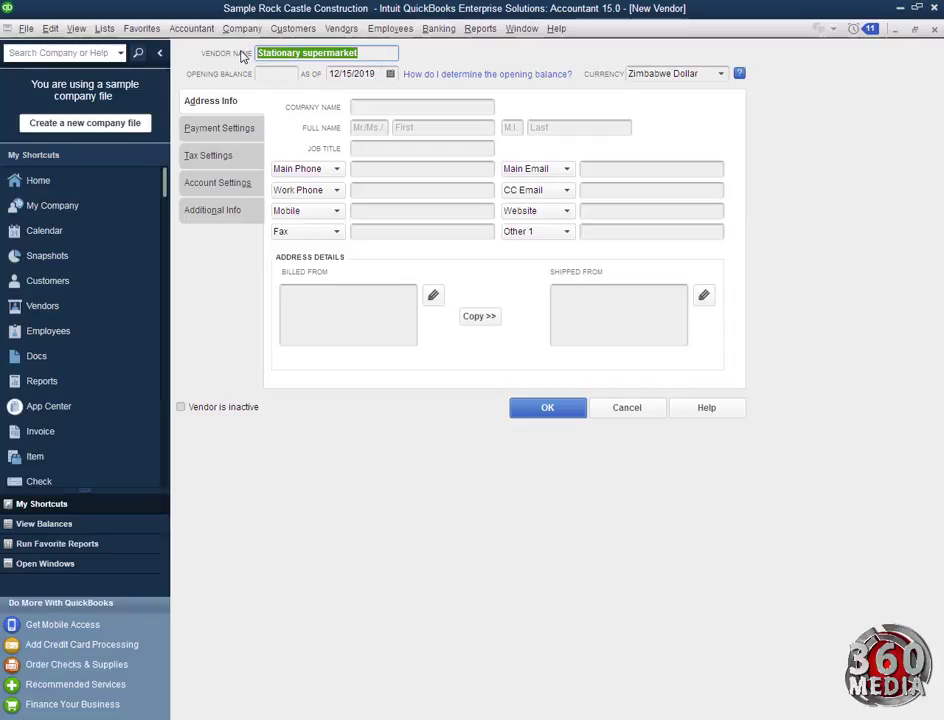
{"action": "left_click", "coordinate": [381, 105]}
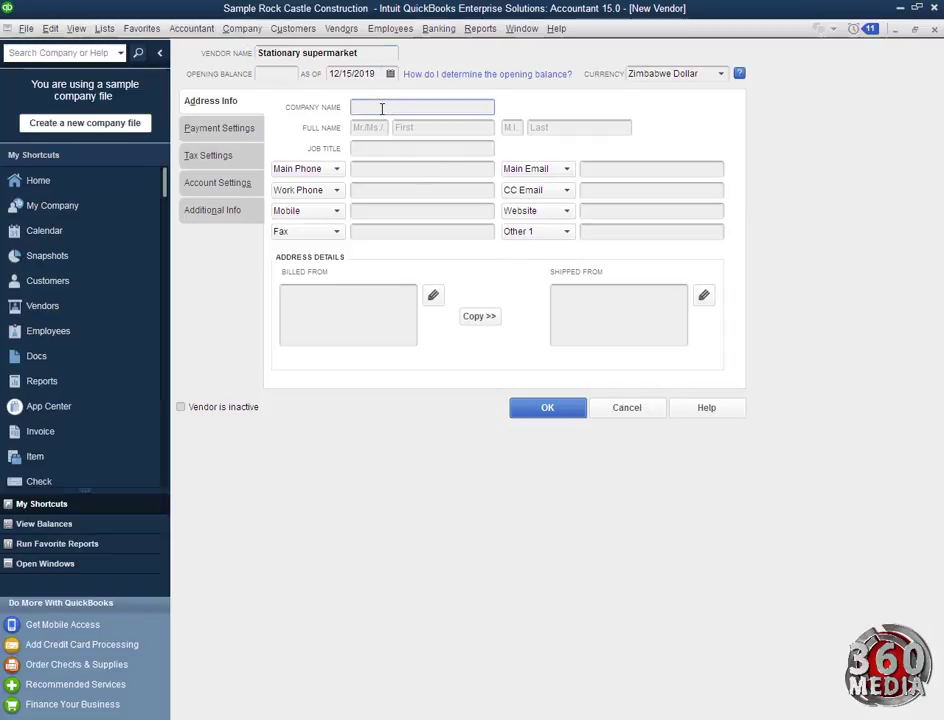
{"action": "key", "text": "ctrl+v"}
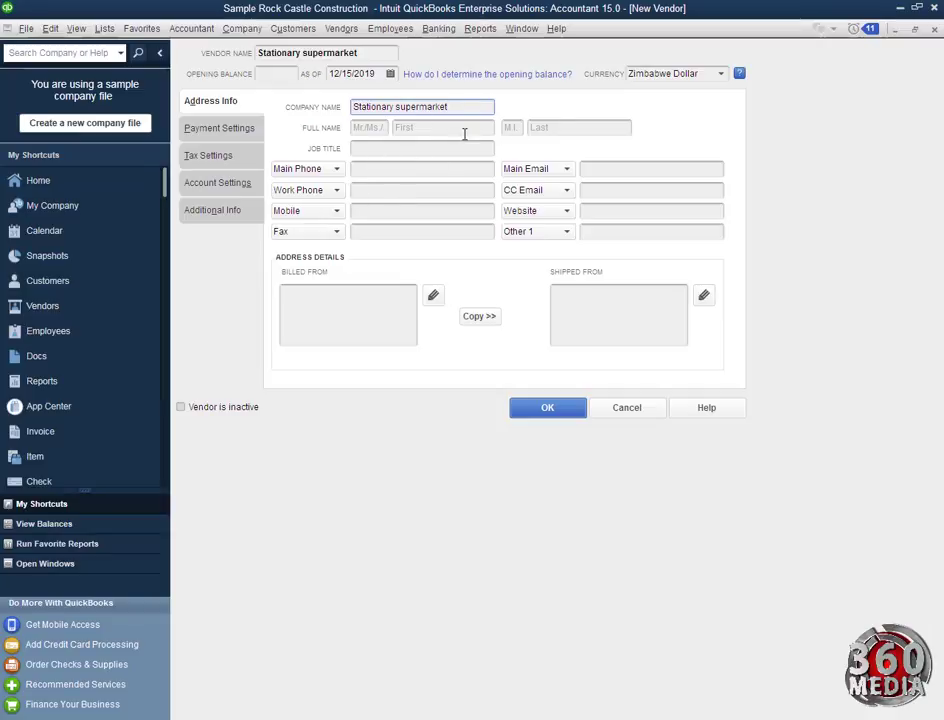
{"action": "left_click", "coordinate": [376, 170]}
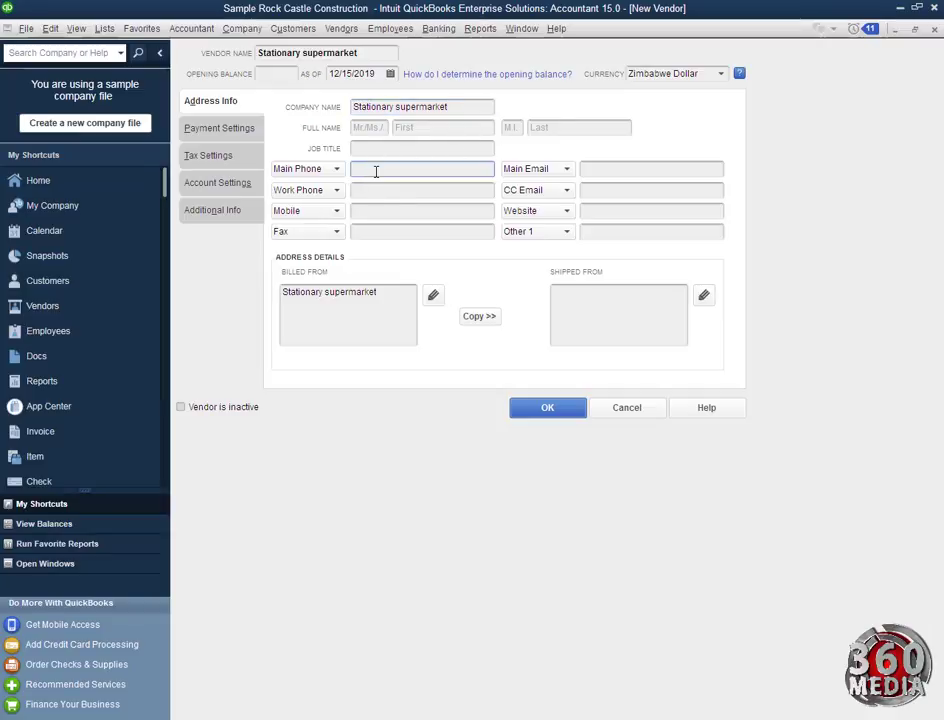
Reuse the main phone as the work phone and enter the mobile number
{"action": "left_click_drag", "start_coordinate": [422, 168], "coordinate": [314, 171]}
{"action": "key", "text": "ctrl+c"}
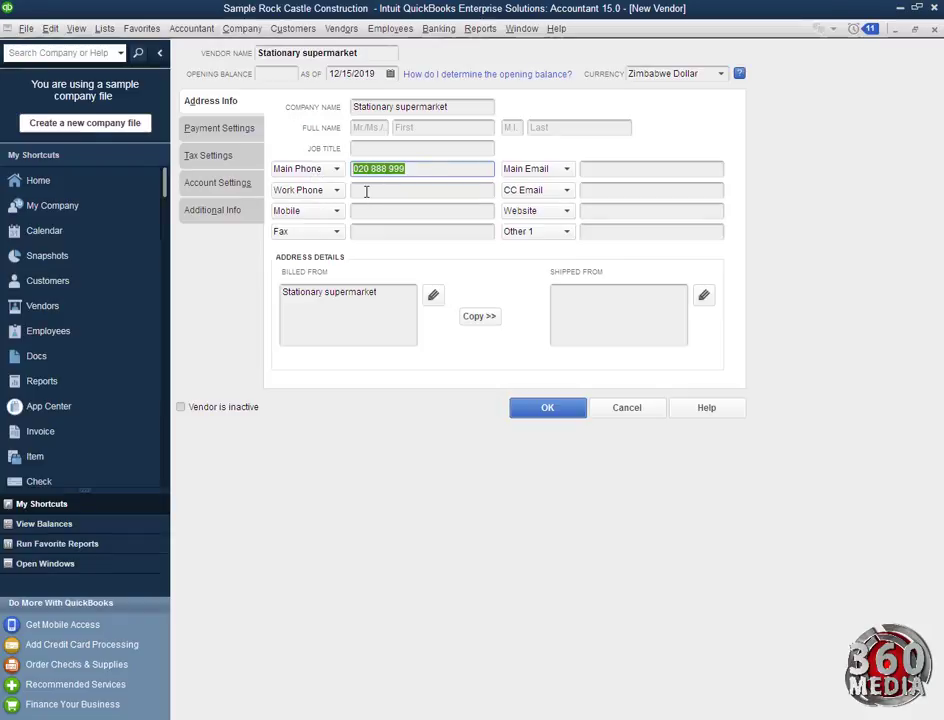
{"action": "left_click", "coordinate": [366, 190]}
{"action": "key", "text": "ctrl+v"}
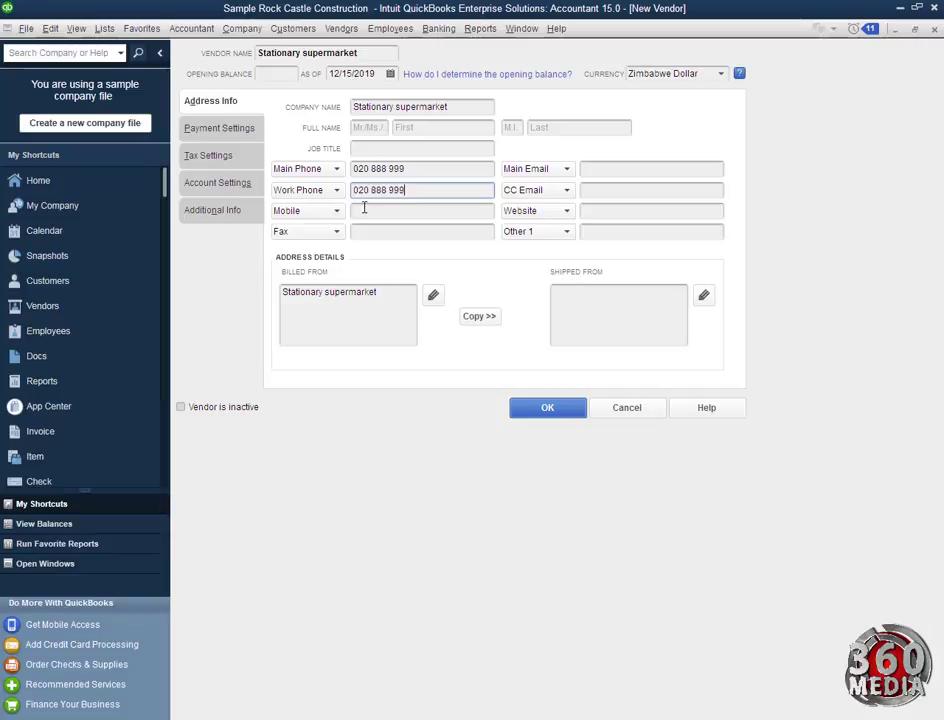
{"action": "left_click", "coordinate": [363, 210]}
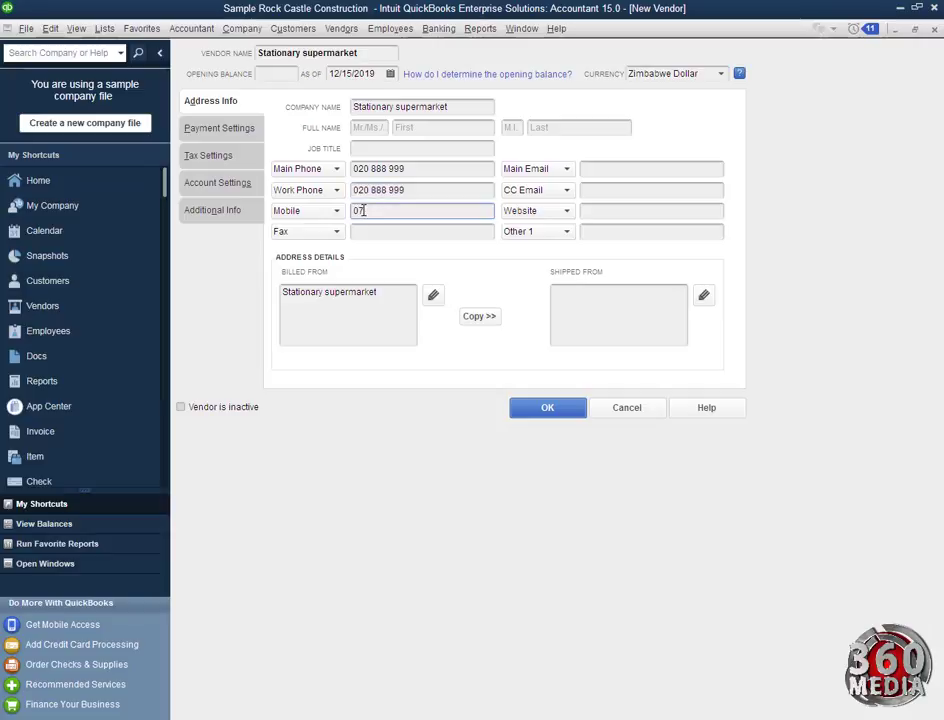
{"action": "left_click", "coordinate": [584, 169]}
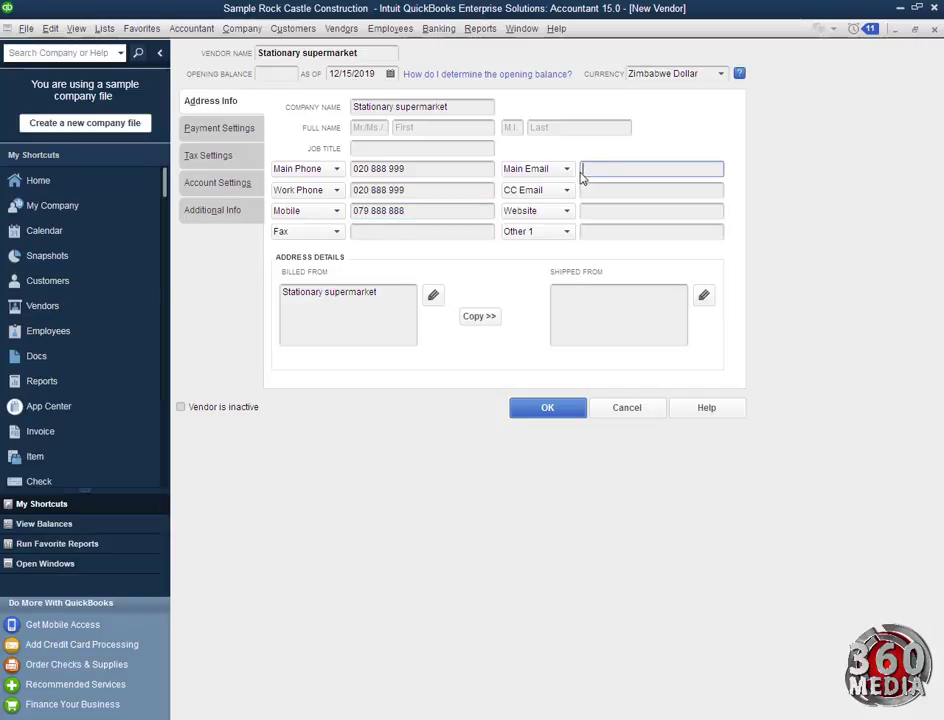
{"action": "left_click", "coordinate": [597, 211]}
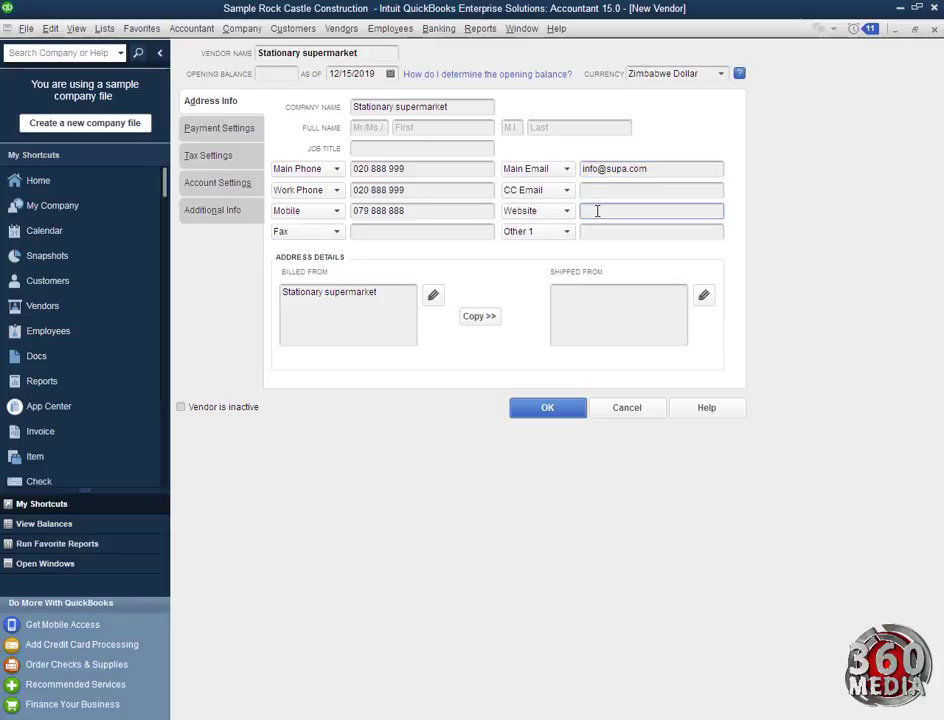
{"action": "type", "text": "www.statinarysupa.com"}
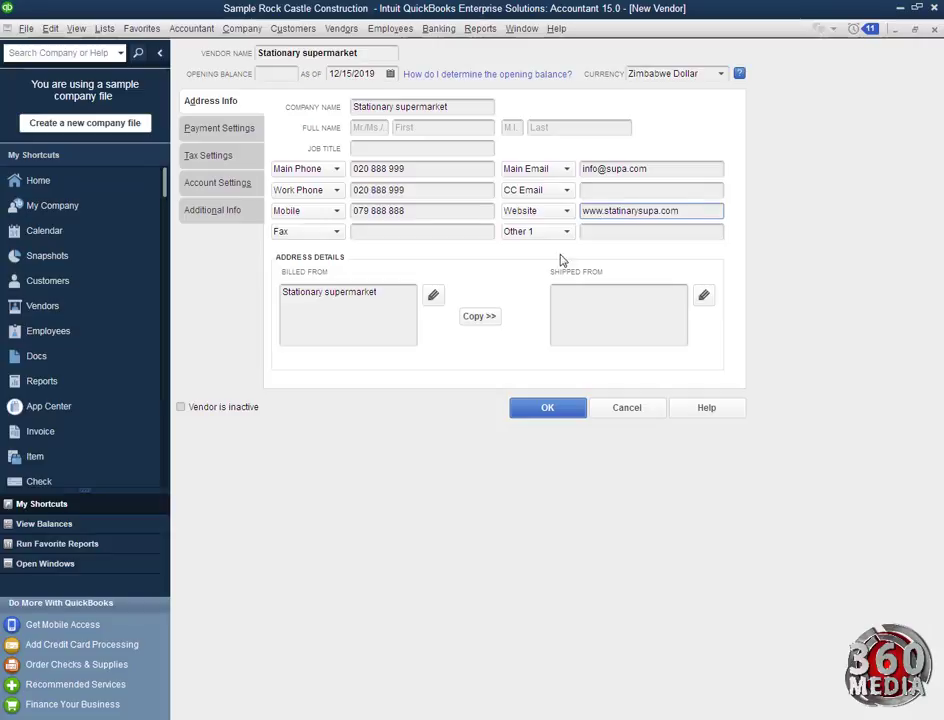
{"action": "left_click", "coordinate": [385, 290]}
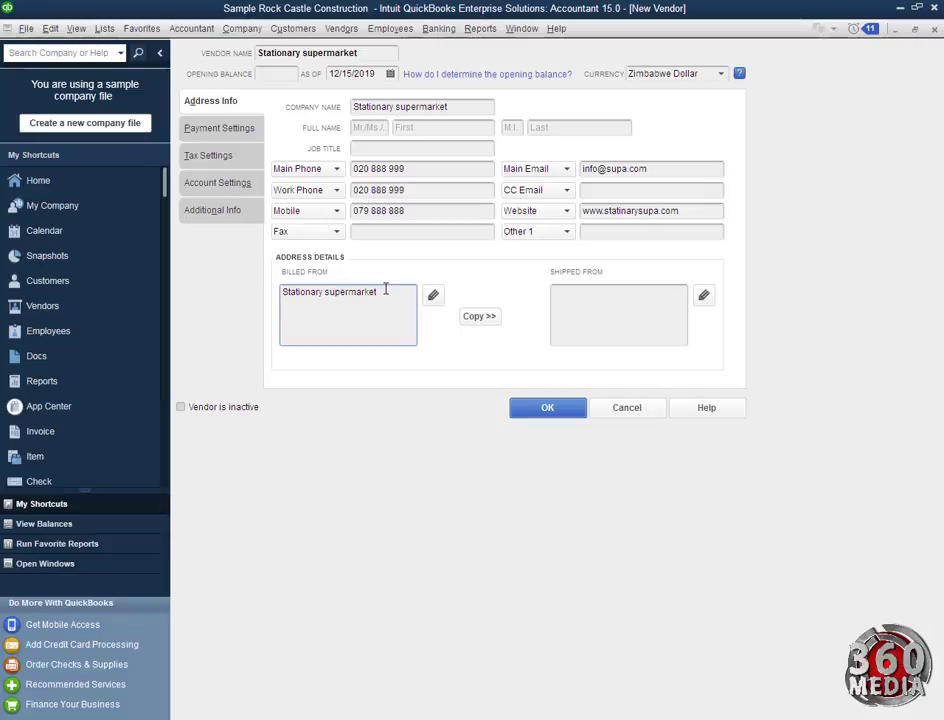
Enter the two-line Kampala billed-from address, accept the address check, and save the vendor
{"action": "type", "text": "P O Box 1234"}
{"action": "key", "text": "Return"}
{"action": "type", "text": "Kampala Uganda"}
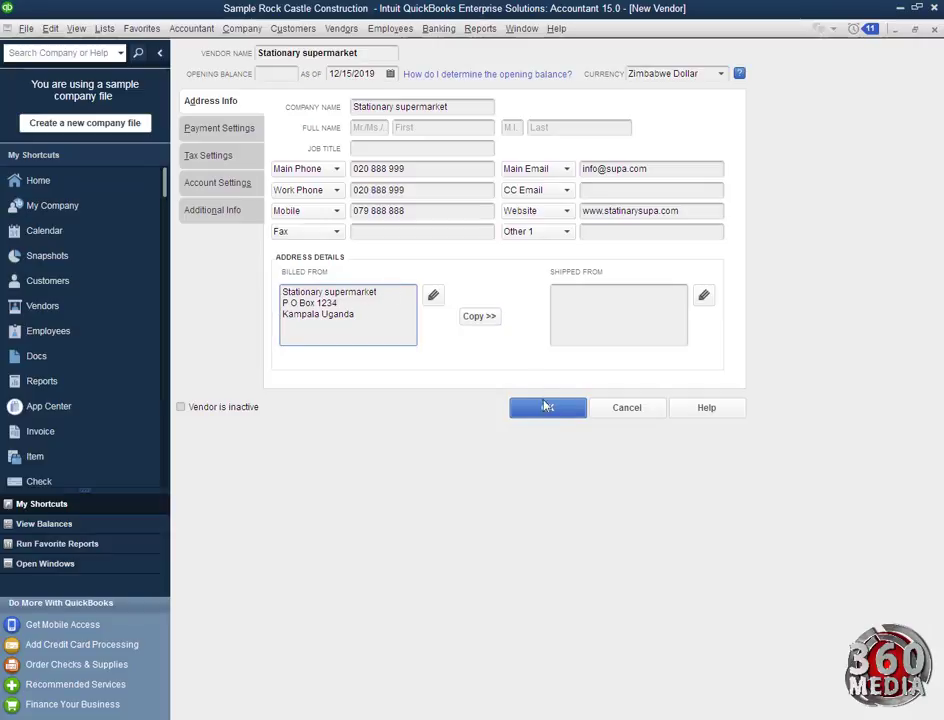
{"action": "left_click", "coordinate": [547, 408]}
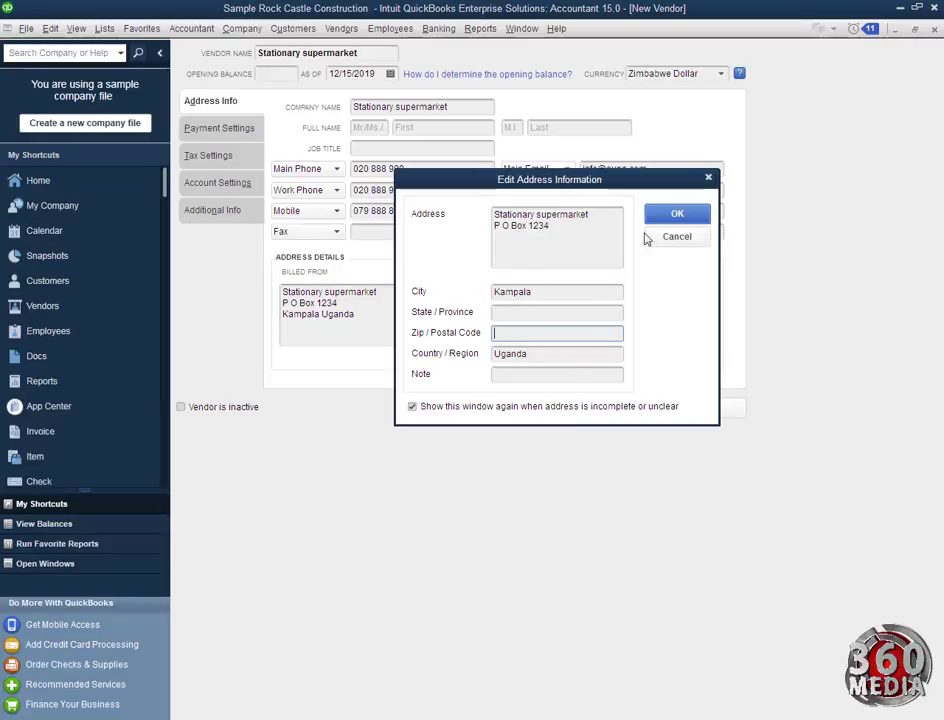
{"action": "left_click", "coordinate": [677, 213]}
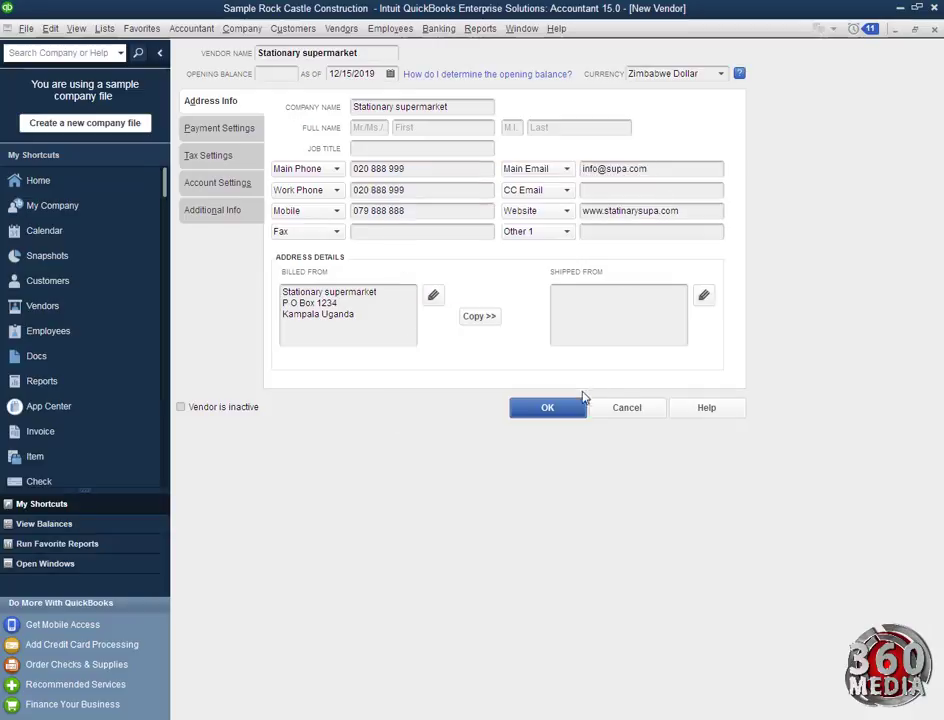
{"action": "left_click", "coordinate": [535, 408]}
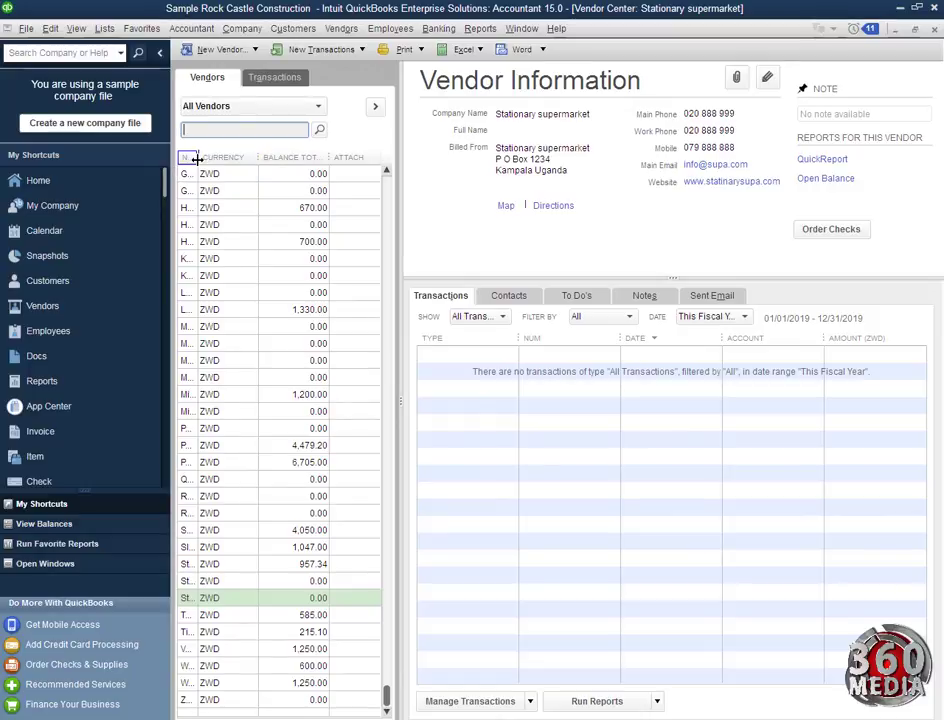
Widen the Name column, keep All Vendors listed, and open Stationary supermarket for editing
{"action": "left_click_drag", "start_coordinate": [197, 157], "coordinate": [259, 158]}
{"action": "scroll", "coordinate": [261, 186], "scroll_direction": "up", "scroll_amount": 8}
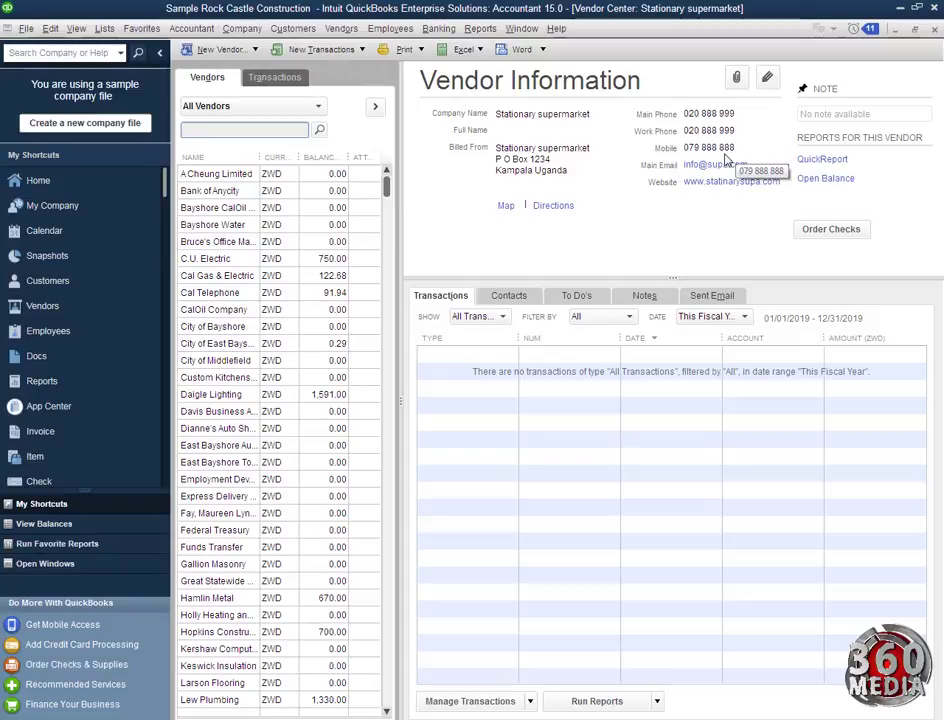
{"action": "left_click", "coordinate": [316, 106]}
{"action": "left_click", "coordinate": [253, 127]}
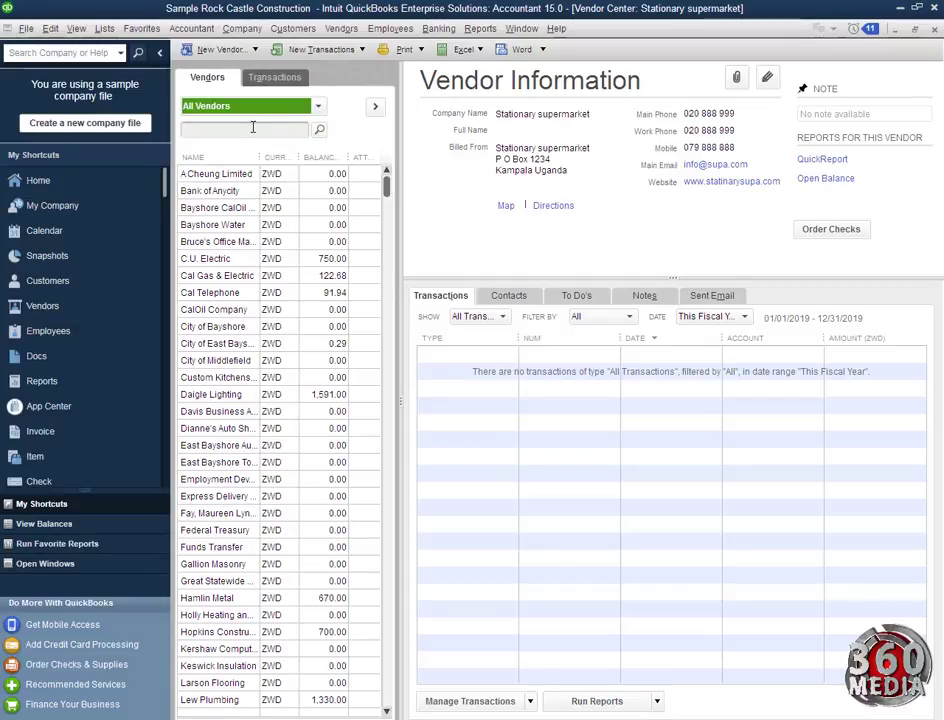
{"action": "left_click", "coordinate": [767, 78]}
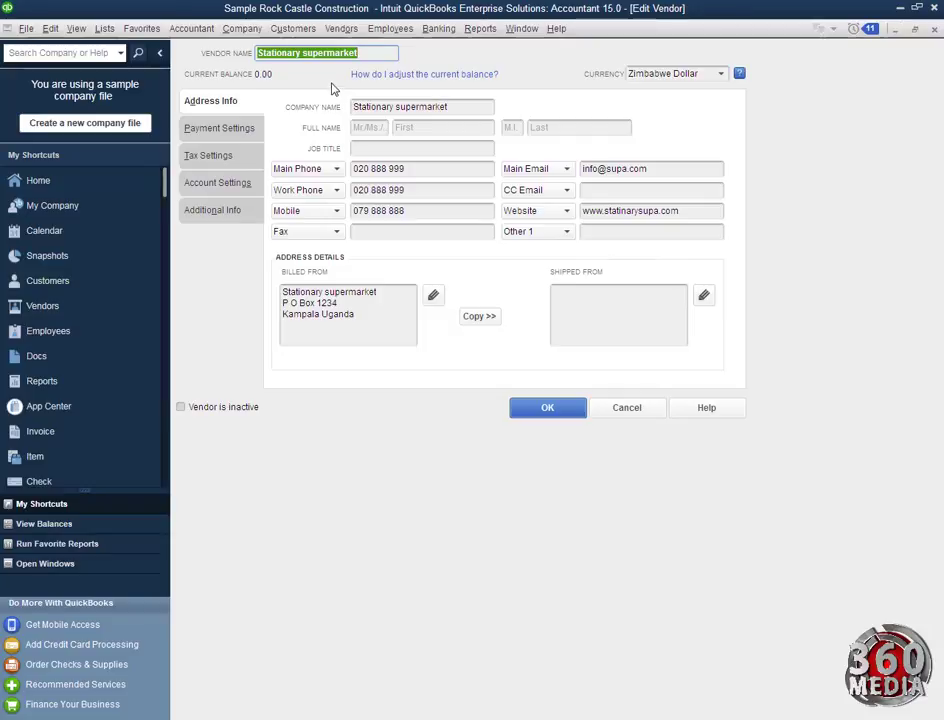
Review the Payment, Tax, Account Settings and Additional Info tabs, then close the record unchanged
{"action": "left_click", "coordinate": [236, 137]}
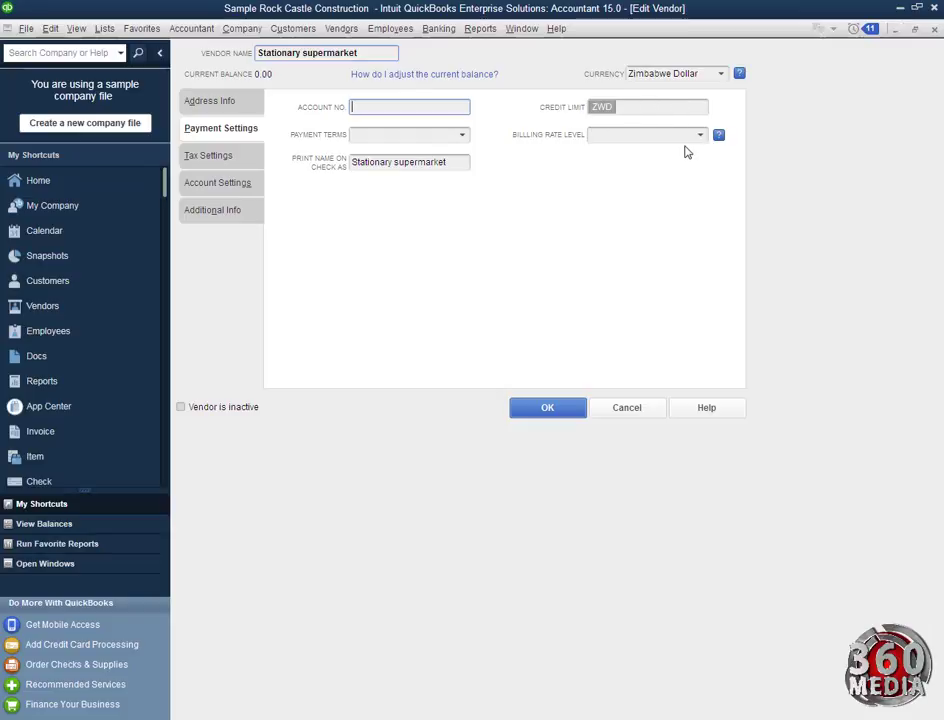
{"action": "left_click", "coordinate": [216, 161]}
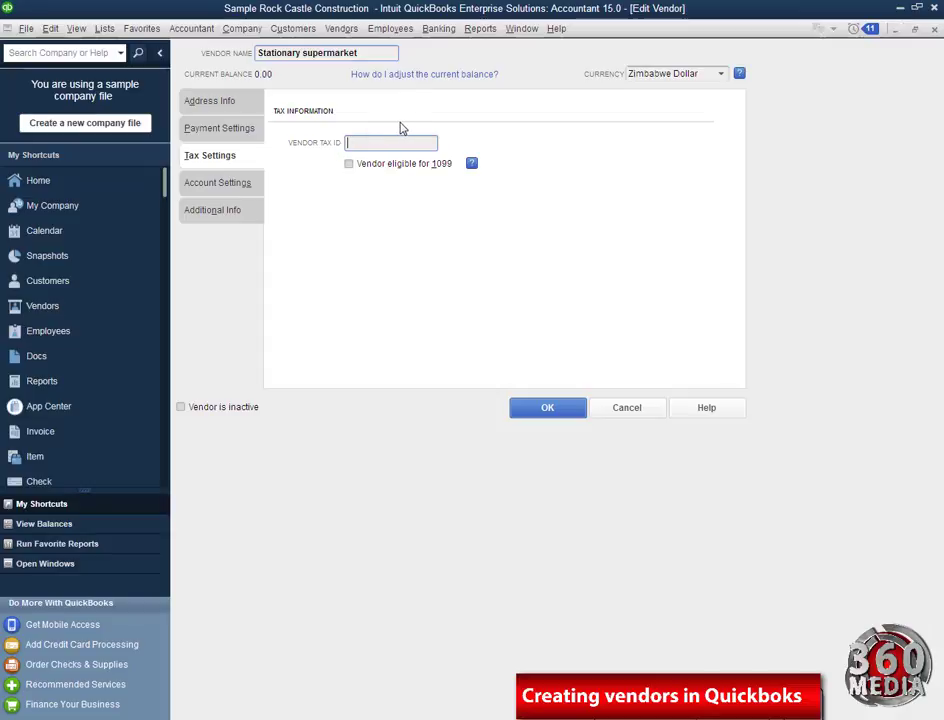
{"action": "left_click", "coordinate": [229, 190]}
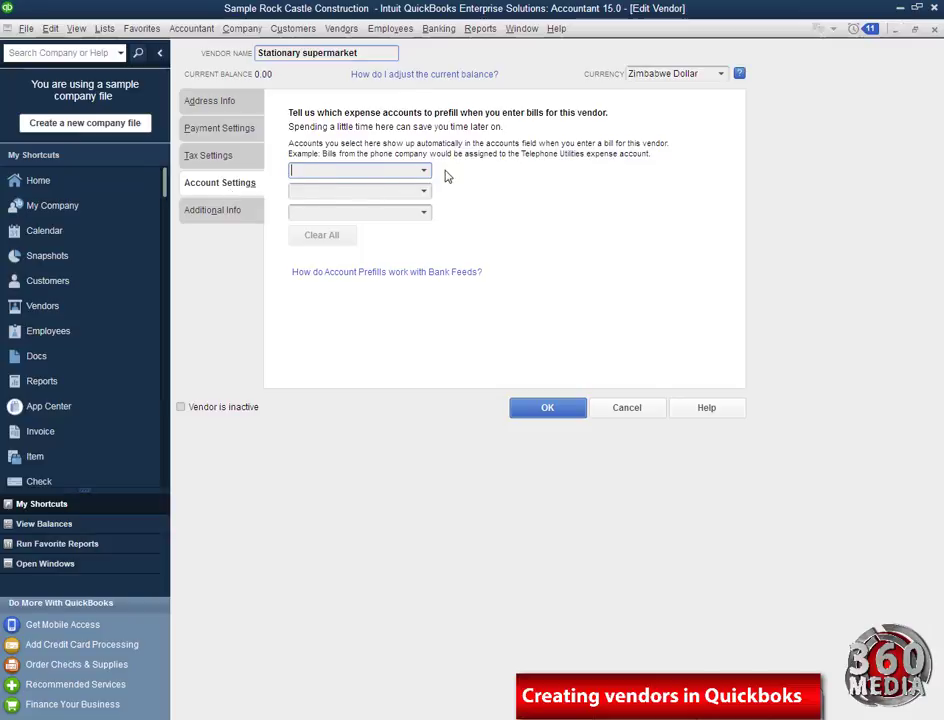
{"action": "left_click", "coordinate": [205, 214]}
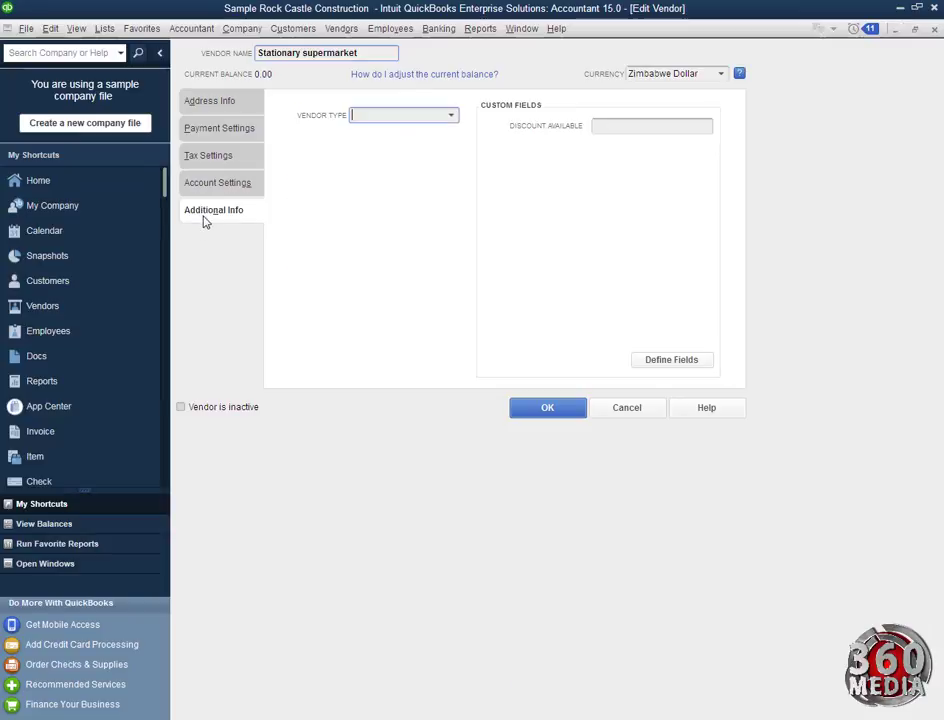
{"action": "left_click", "coordinate": [453, 112]}
{"action": "left_click", "coordinate": [549, 413]}
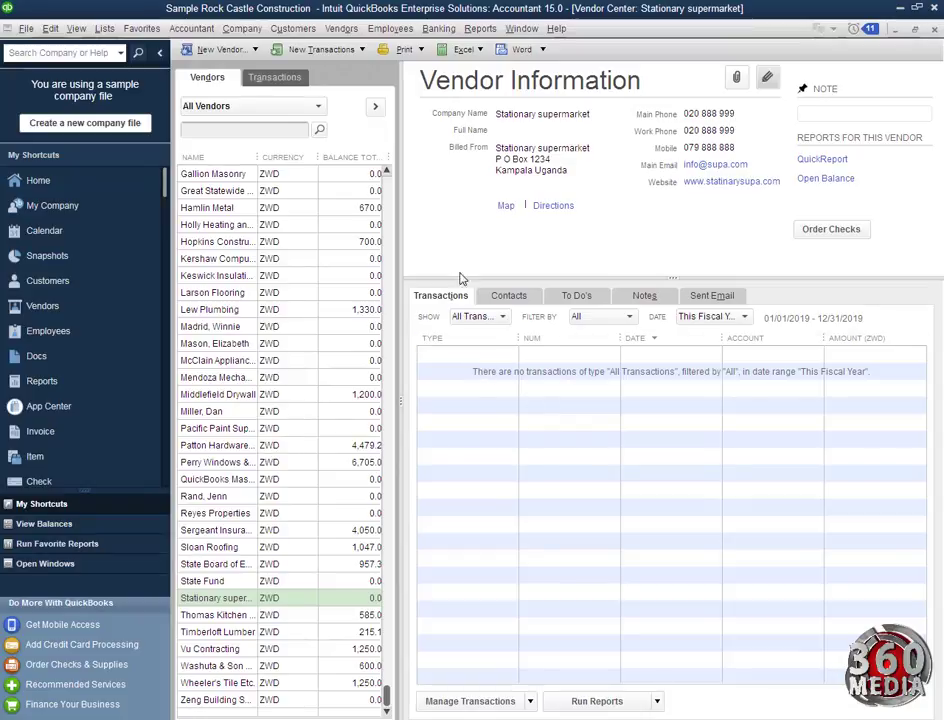
Select Gallion Masonry in the vendor list and open its QuickReport
{"action": "left_click", "coordinate": [211, 176]}
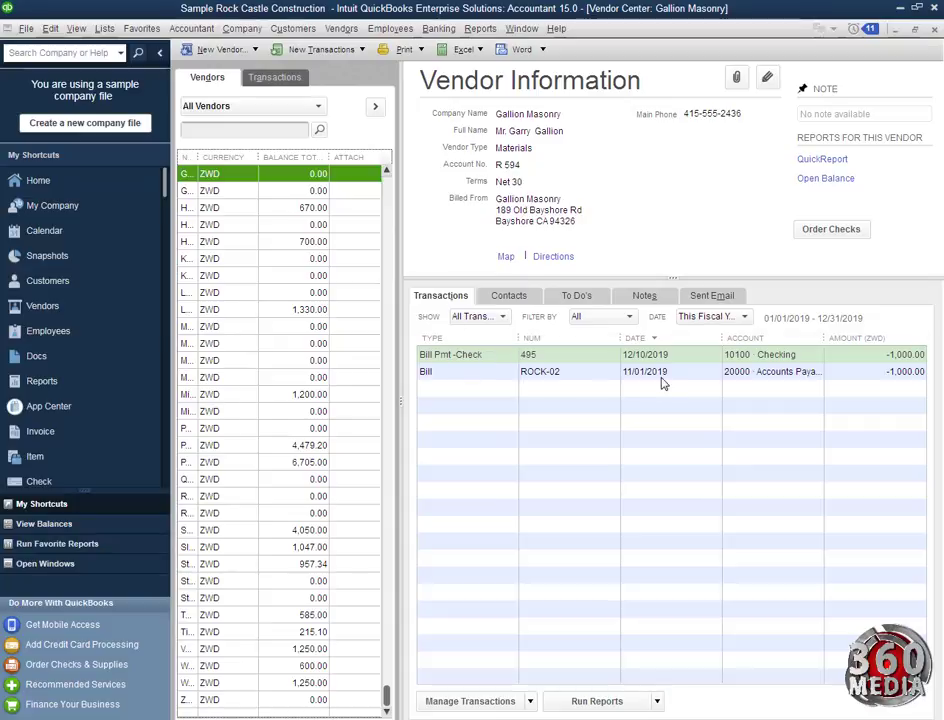
{"action": "left_click", "coordinate": [826, 160]}
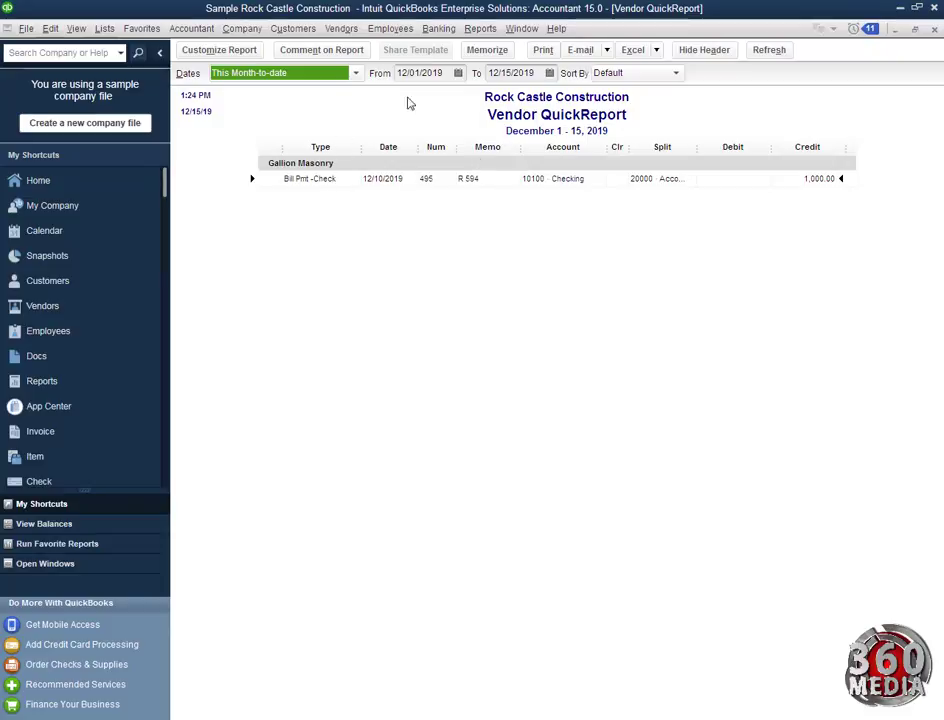
{"action": "left_click", "coordinate": [606, 50]}
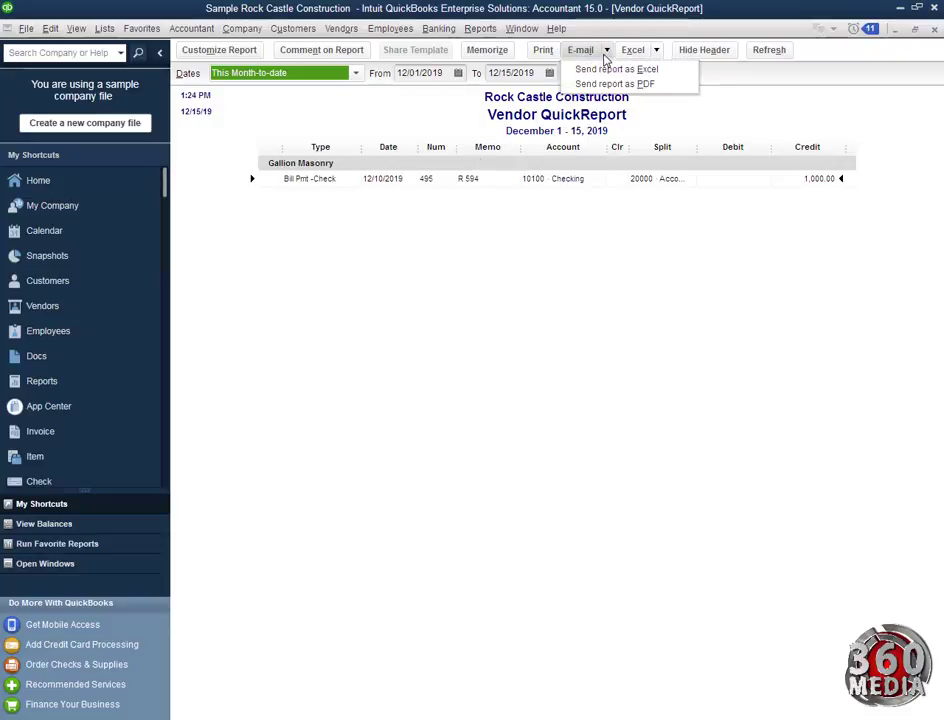
{"action": "left_click", "coordinate": [657, 51]}
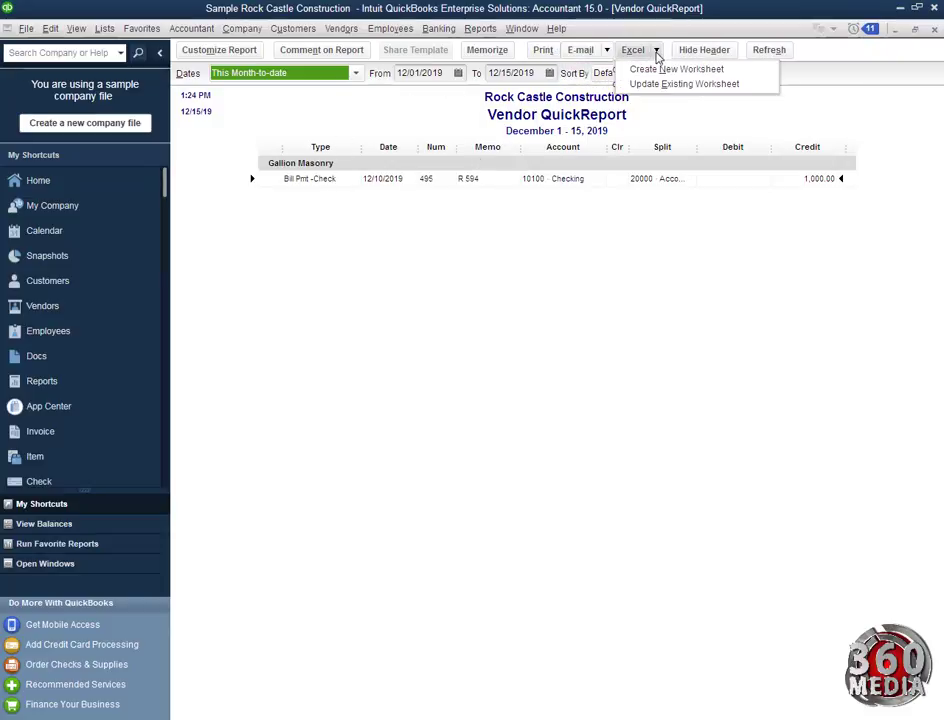
{"action": "left_click", "coordinate": [862, 105]}
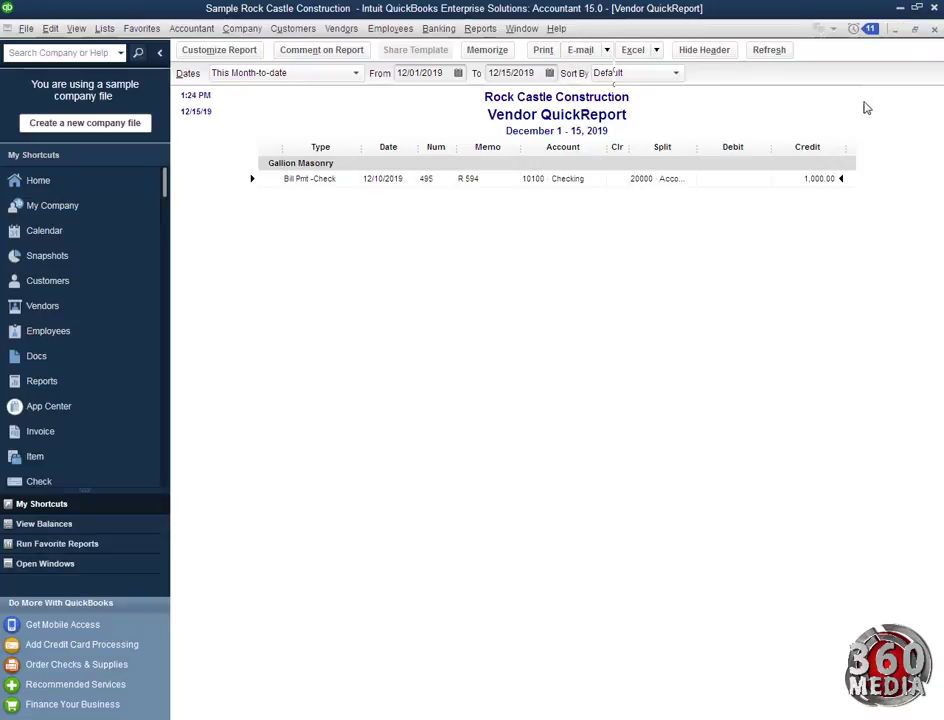
{"action": "left_click", "coordinate": [934, 31]}
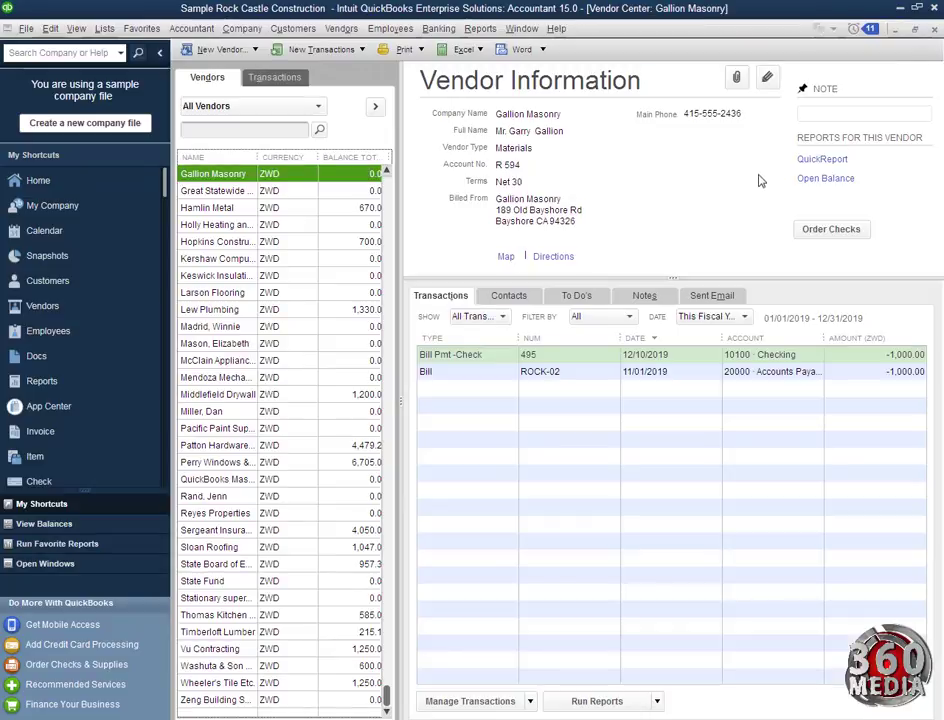